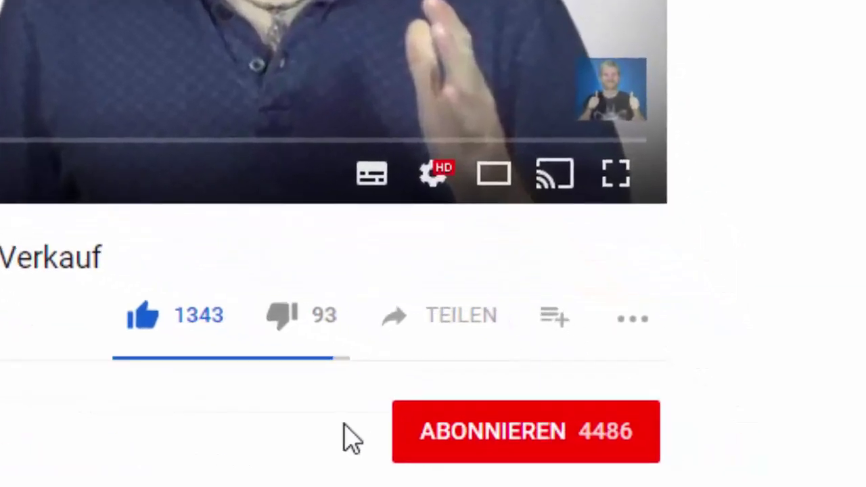
left_click(505, 438)
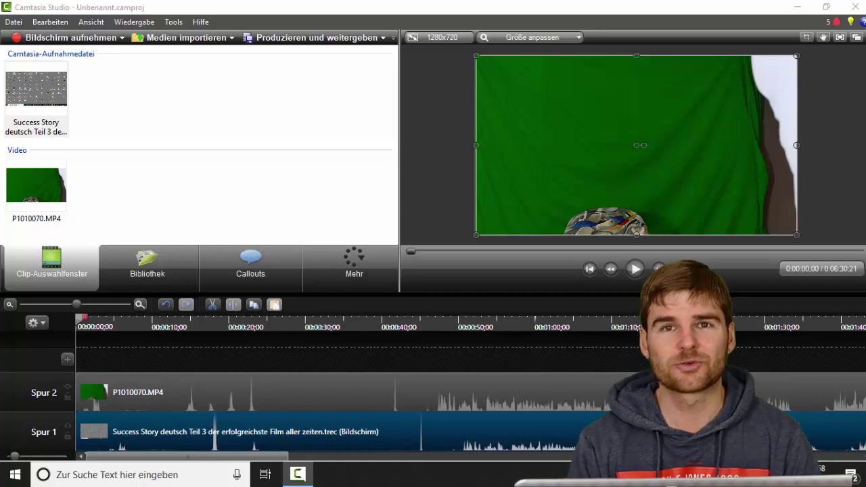
left_click_drag(806, 393, 809, 406)
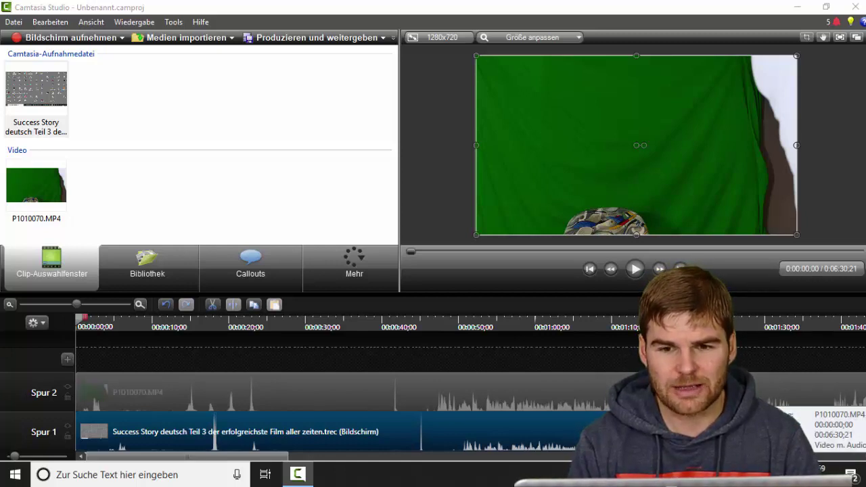
left_click_drag(808, 406, 582, 399)
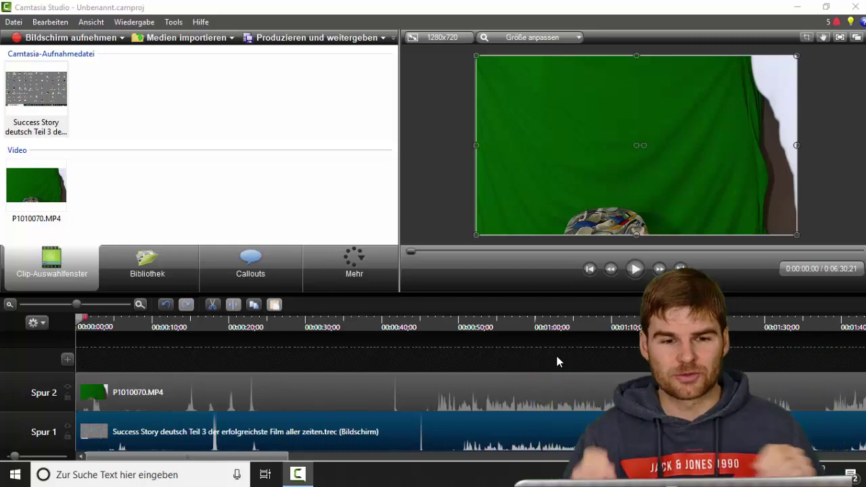
left_click_drag(547, 380, 395, 396)
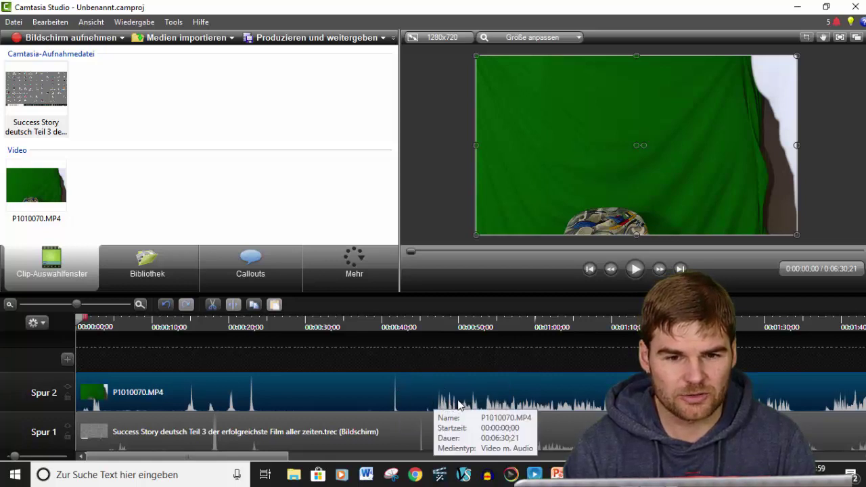
mouse_move(422, 381)
left_mouse_down()
mouse_move(435, 382)
mouse_move(422, 384)
left_mouse_up()
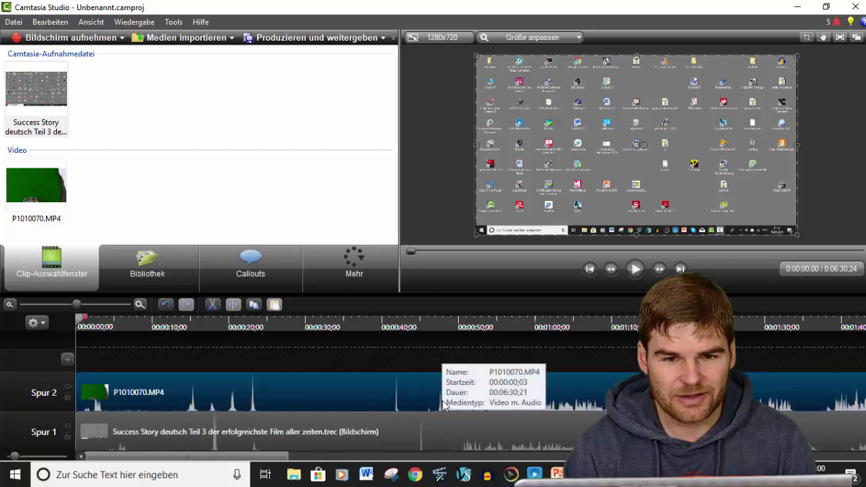
left_click(439, 437)
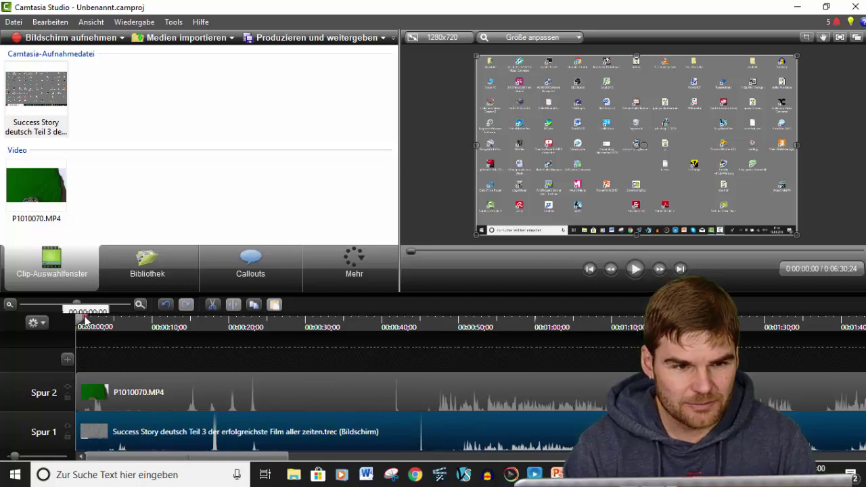
Delete the first 31 seconds of the timeline on both tracks and clear the range selection
left_click_drag(81, 319, 322, 351)
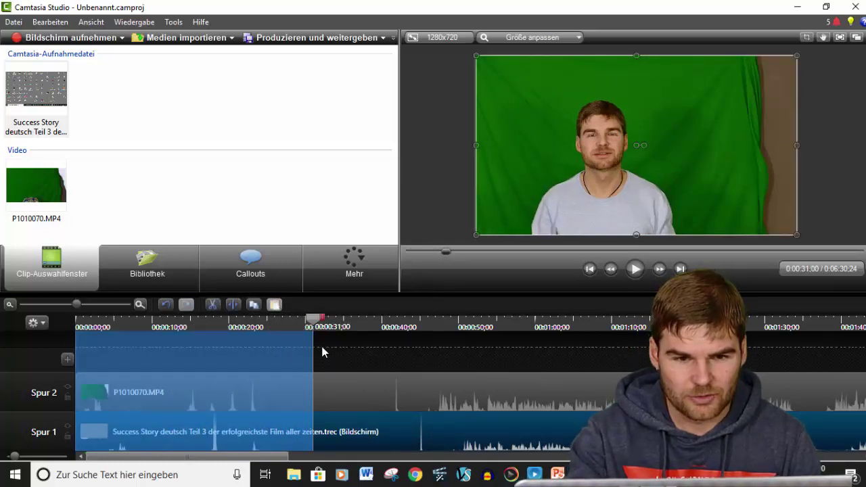
key("Delete")
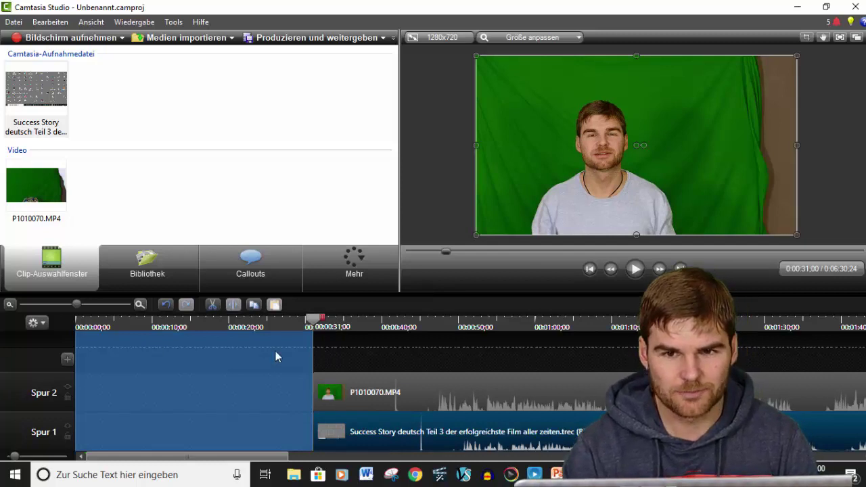
right_click(276, 358)
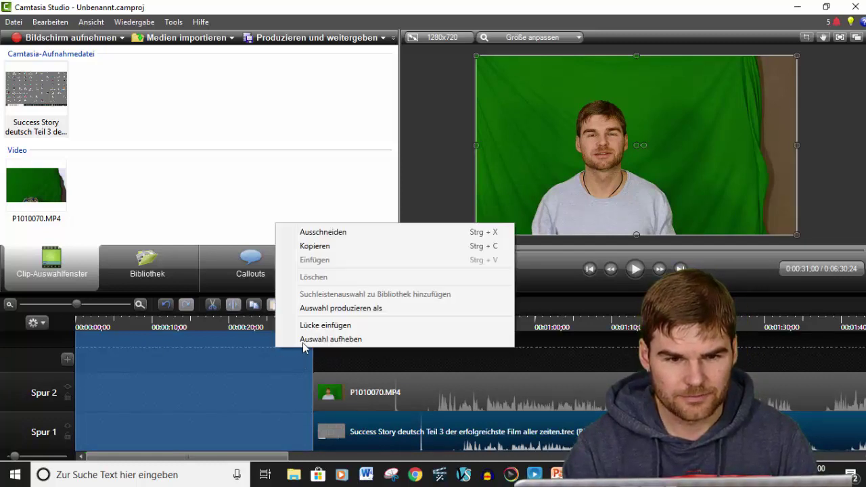
left_click(303, 341)
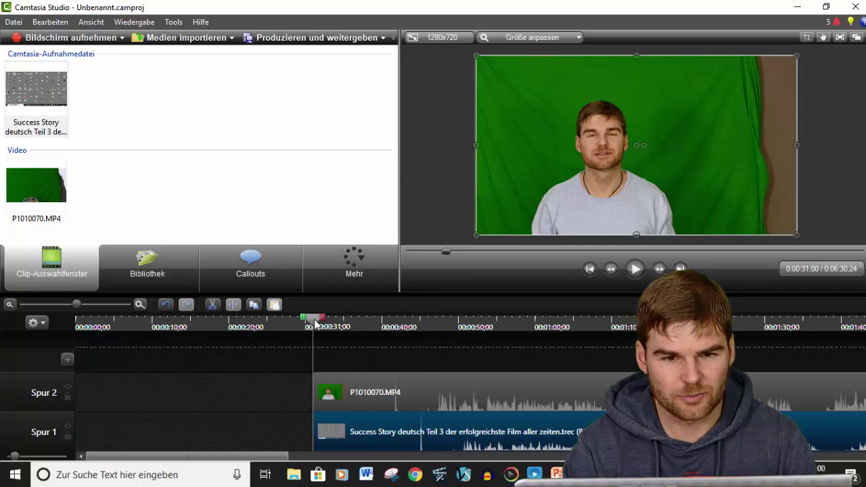
Place the playhead at 0:00:11;00 and shift both clips earlier so they start at about 24 seconds
key("Left")
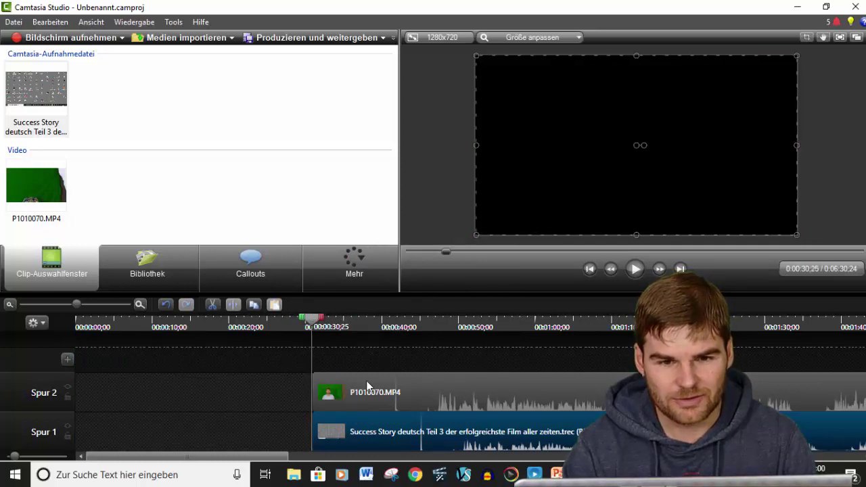
left_click(251, 326)
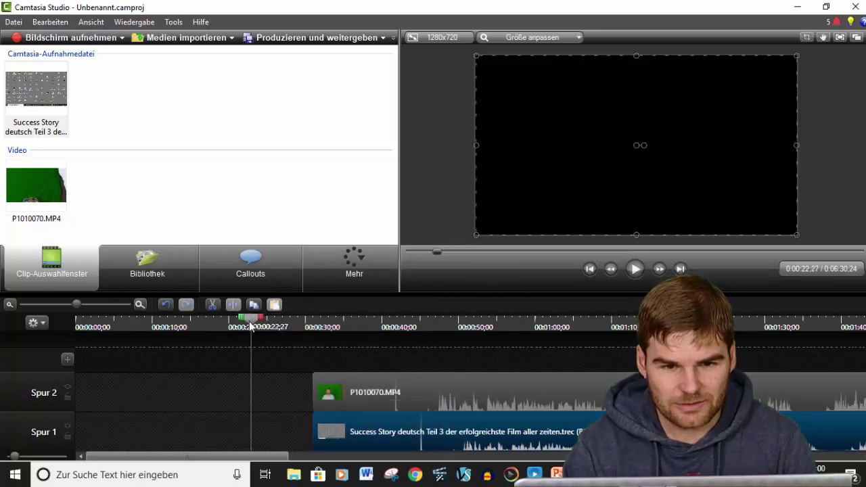
left_click(159, 323)
left_click_drag(362, 398, 292, 399)
left_click_drag(353, 433, 293, 432)
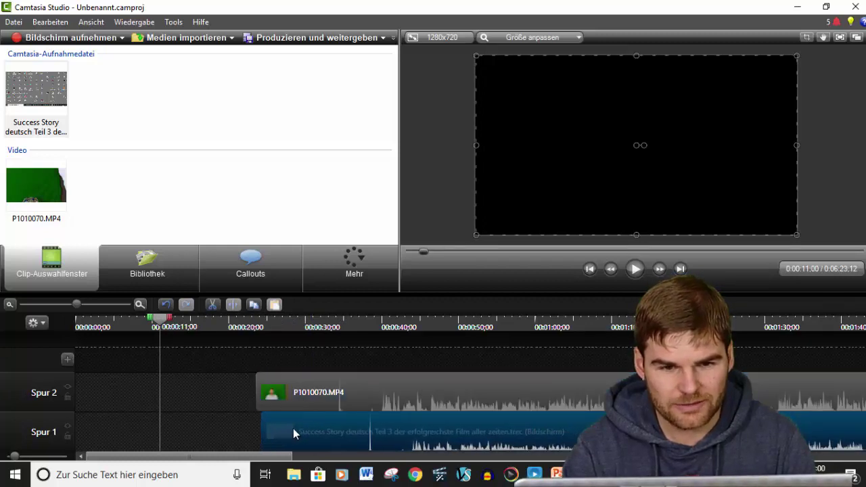
Shift P1010070.MP4 and the screen recording earlier until their clap spikes line up at about 17 seconds
left_click_drag(76, 305, 101, 306)
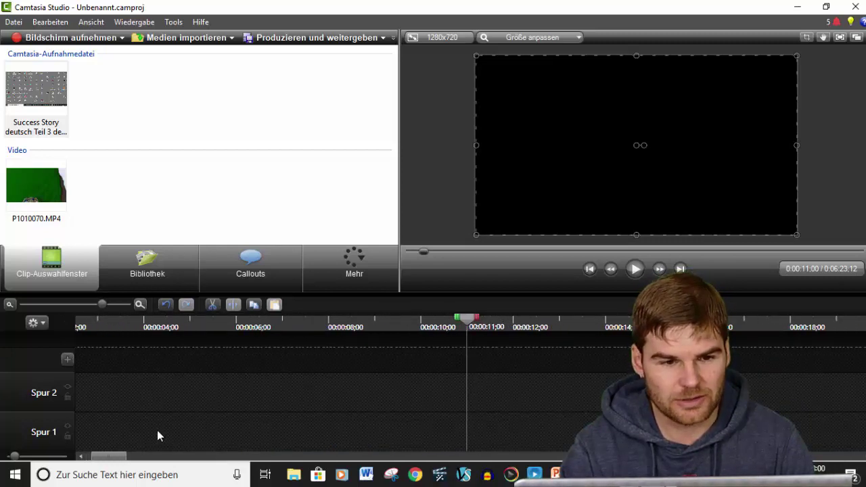
left_click_drag(115, 457, 128, 459)
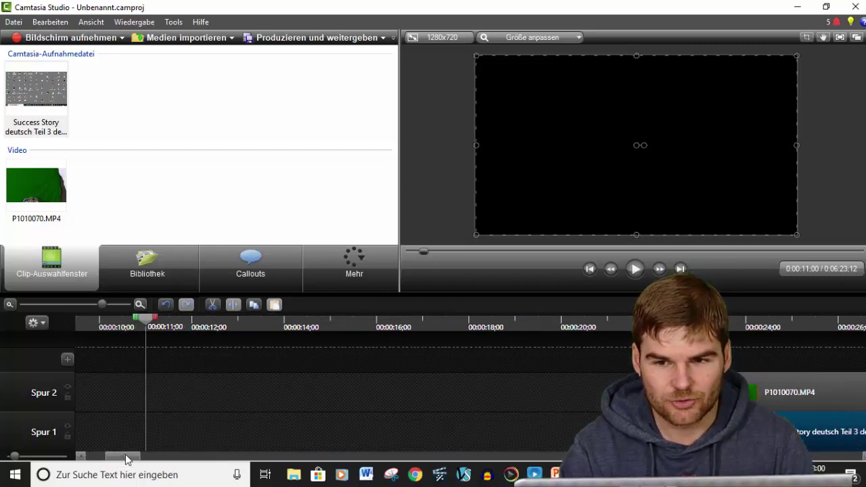
left_click_drag(768, 399, 262, 408)
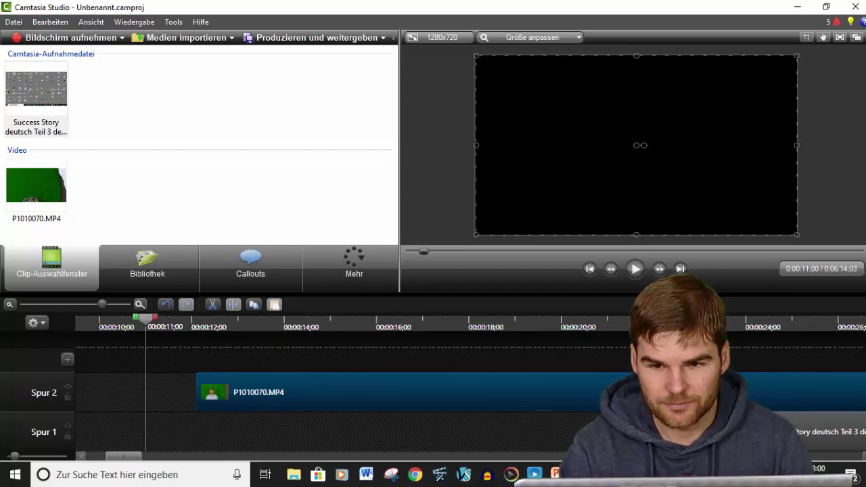
left_click_drag(798, 432, 98, 457)
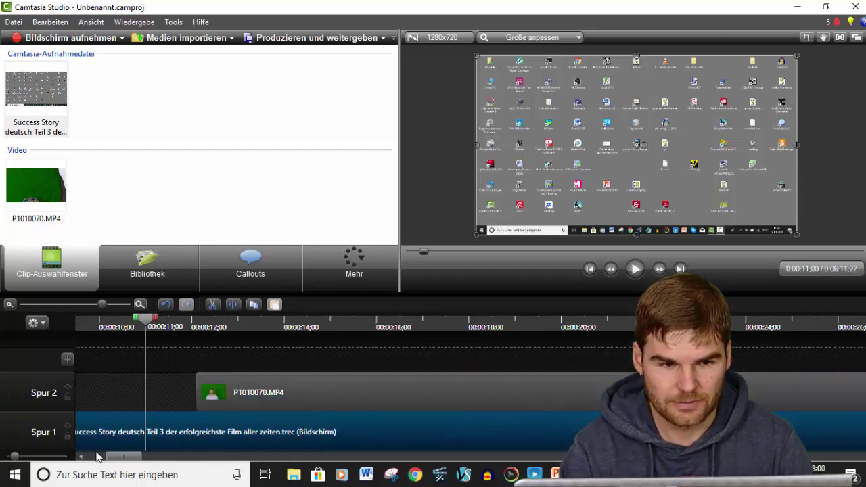
left_click_drag(384, 388, 116, 405)
left_click_drag(513, 431, 250, 444)
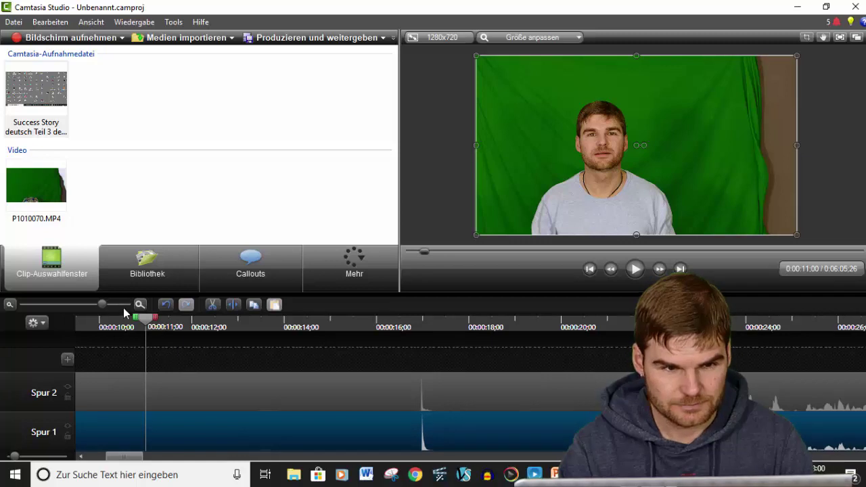
Move the playhead to the aligned clap at 0:00:17;00
left_click_drag(147, 323, 69, 322)
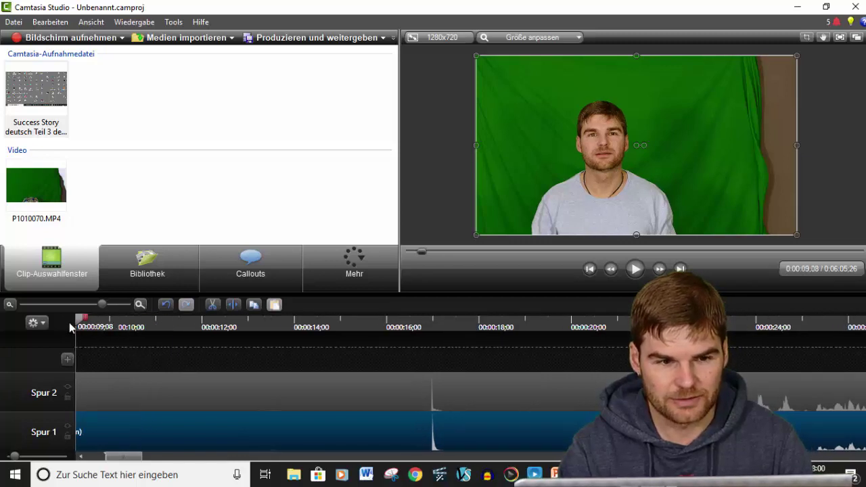
mouse_move(127, 446)
left_mouse_down()
mouse_move(113, 455)
mouse_move(131, 455)
left_mouse_up()
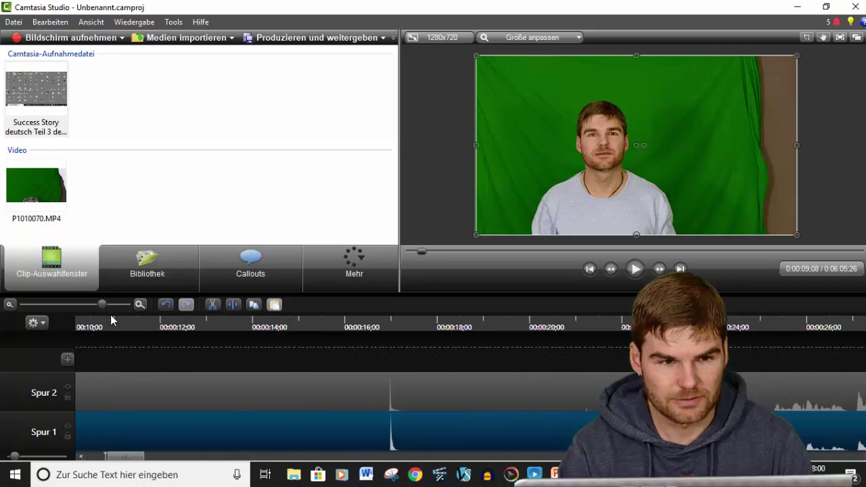
left_click_drag(104, 308, 97, 306)
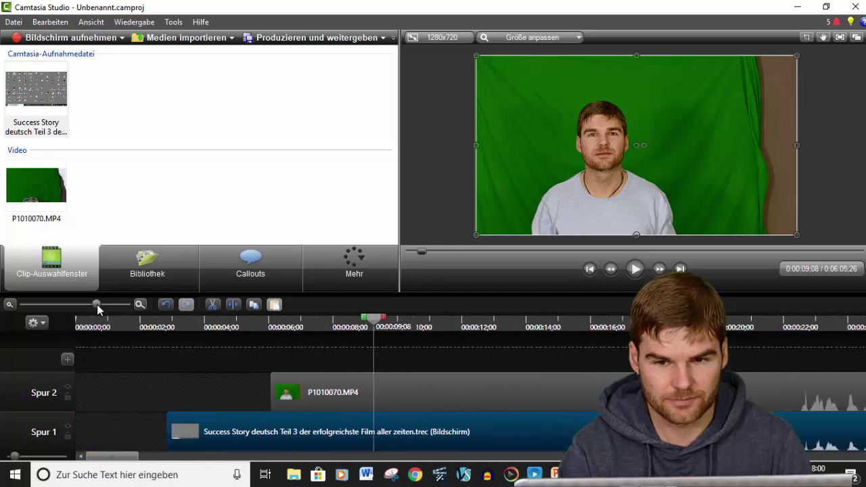
left_click_drag(377, 320, 625, 318)
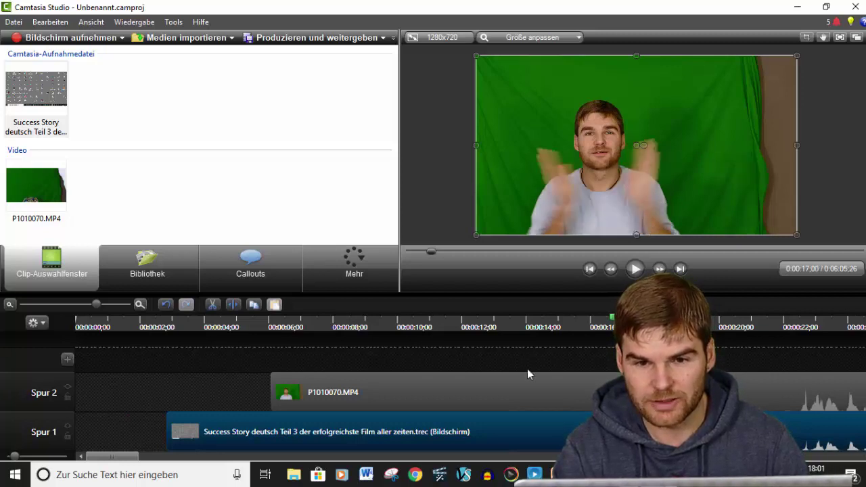
Delete the footage before the clap at 17 seconds on both tracks and clear the range selection
left_click(540, 391)
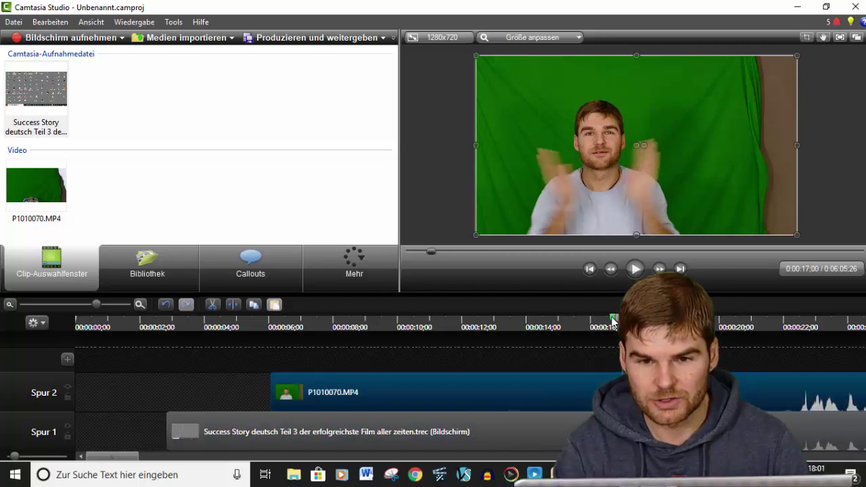
mouse_move(613, 318)
left_mouse_down()
mouse_move(493, 337)
mouse_move(89, 361)
left_mouse_up()
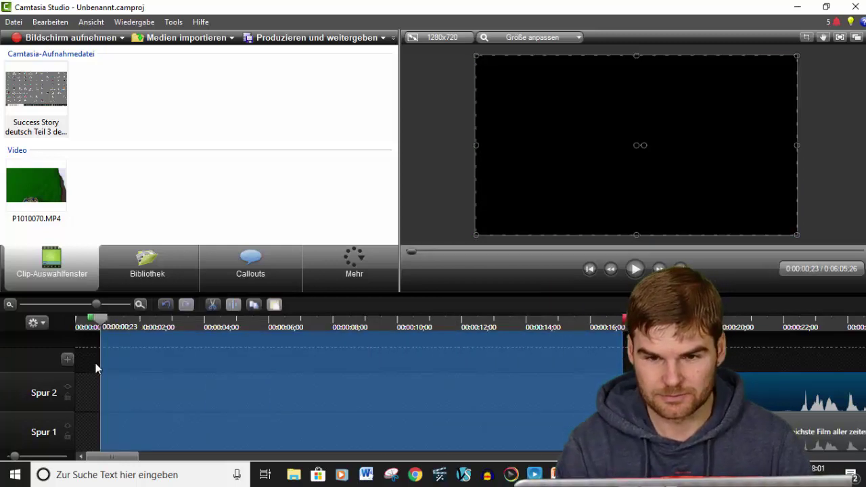
right_click(323, 406)
left_click(348, 397)
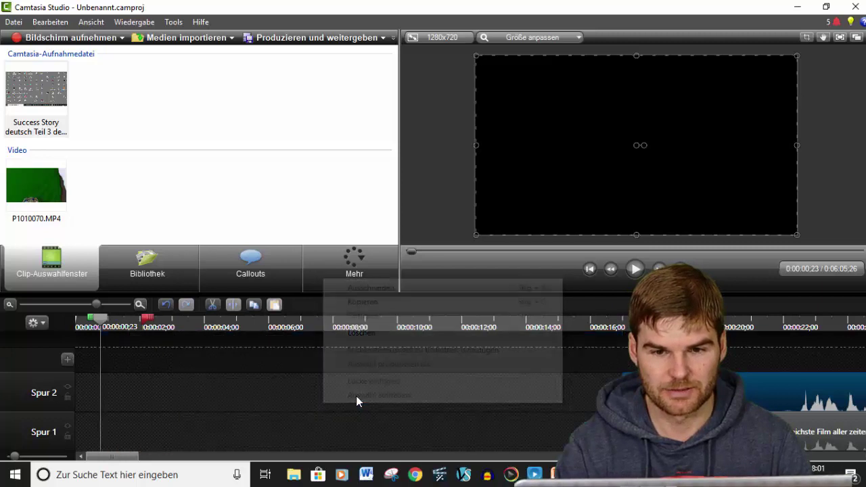
Move both trimmed clips to the start of the timeline and place the playhead at 0:00:04;22
left_click_drag(697, 406, 120, 393)
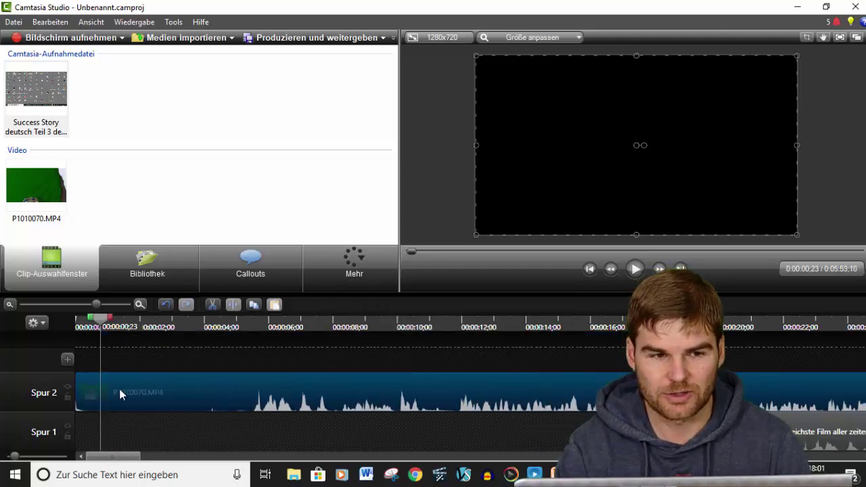
left_click_drag(697, 433, 149, 429)
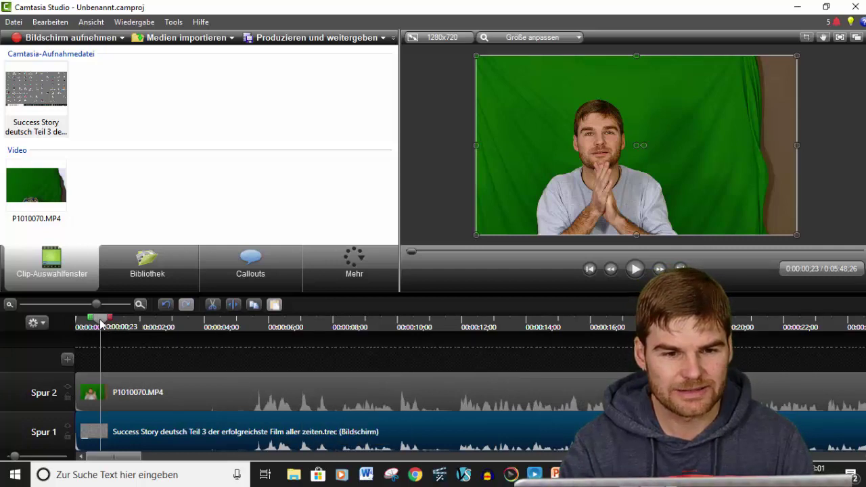
left_click_drag(102, 325, 228, 365)
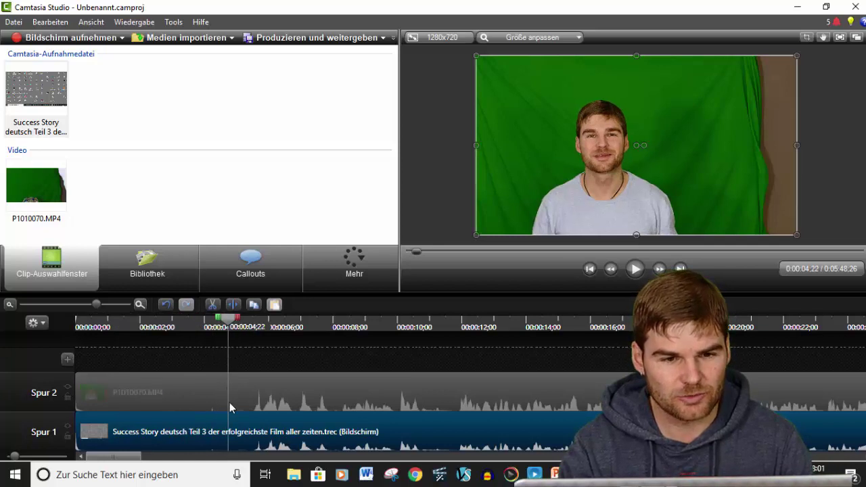
Separate the video and audio of the screen recording on track 1
left_click(193, 429)
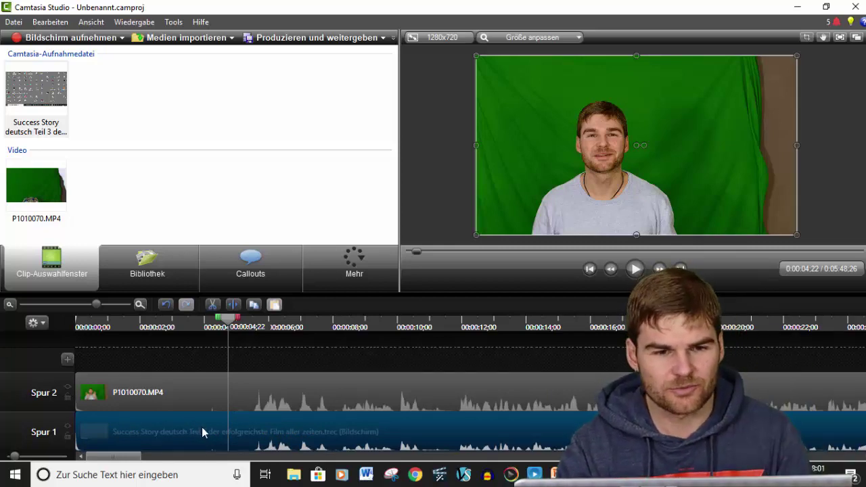
right_click(222, 428)
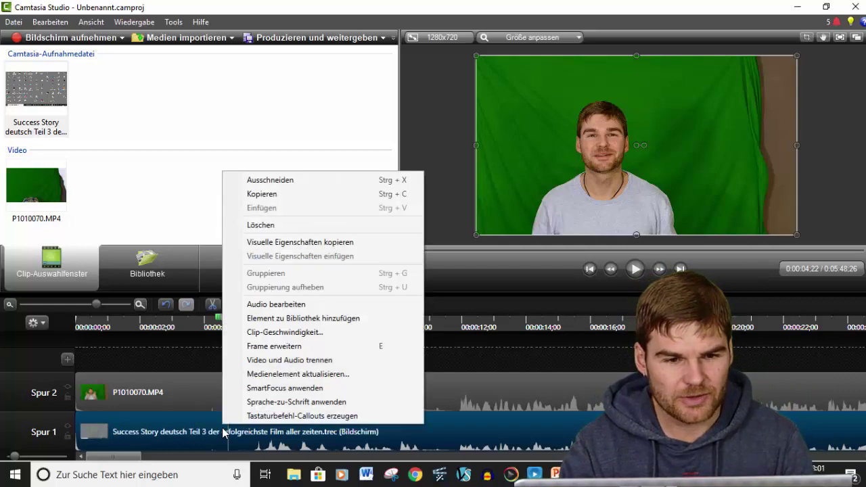
left_click(266, 359)
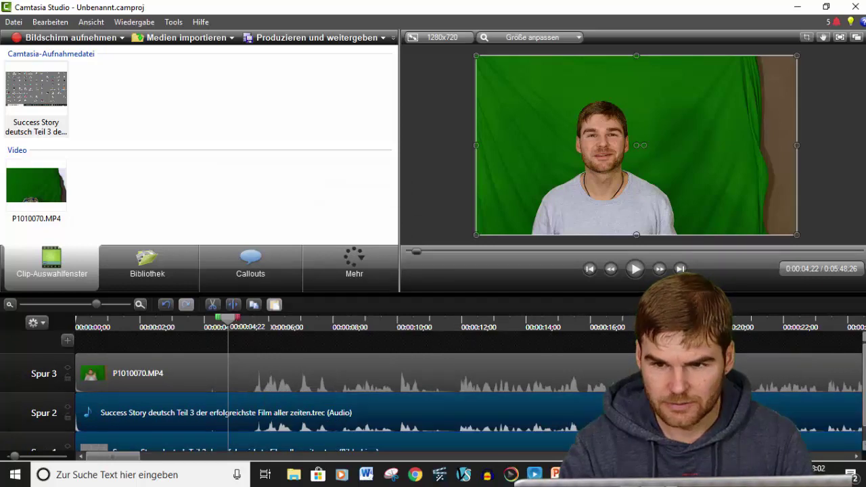
Delete the screen recording's separated video clip from track 1, keeping its audio clip
scroll(802, 394, "down", 1)
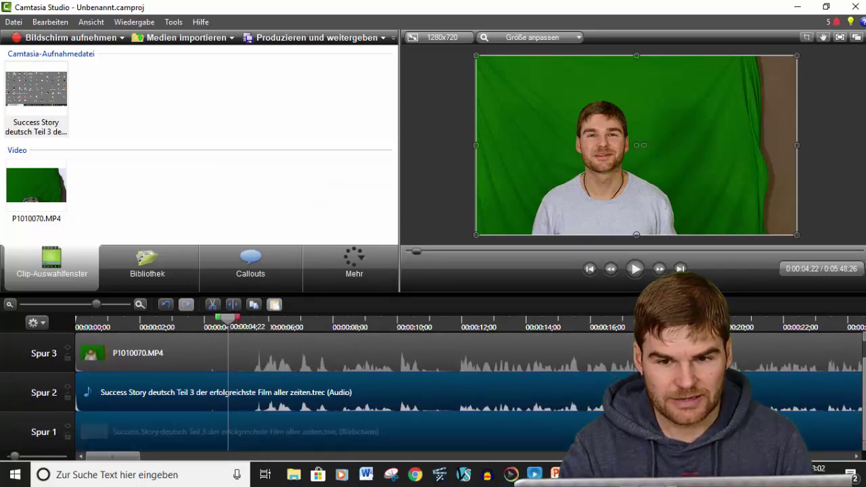
left_click(798, 431)
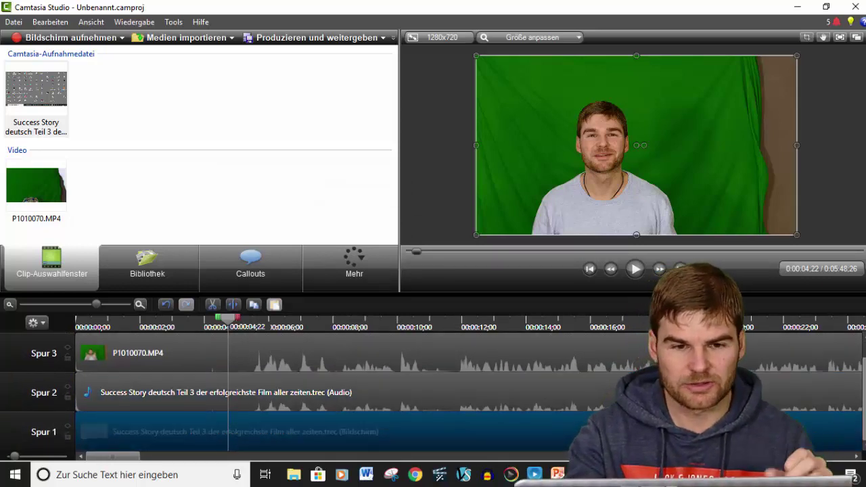
key("Delete")
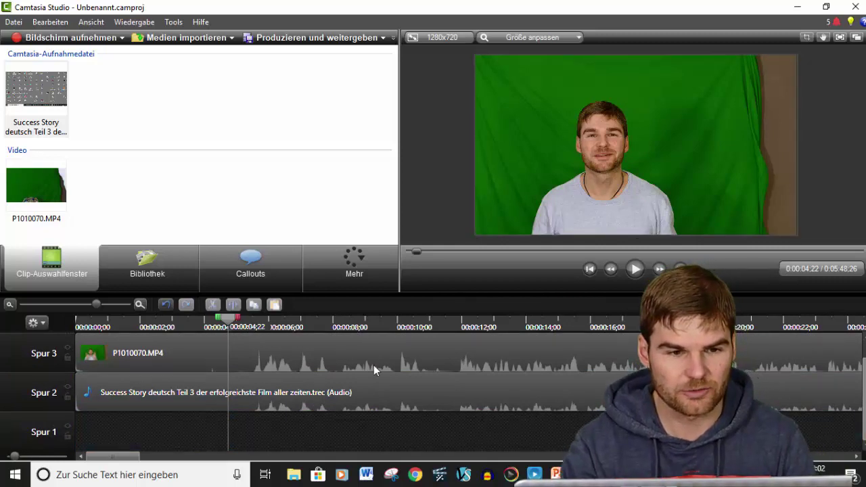
Separate the video and audio of the camera clip P1010070.MP4 on track 3
left_click(382, 349)
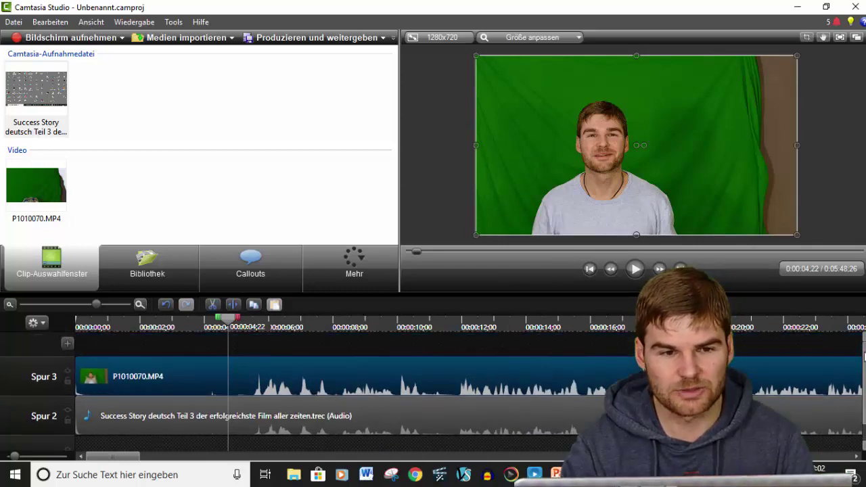
scroll(433, 377, "up", 1)
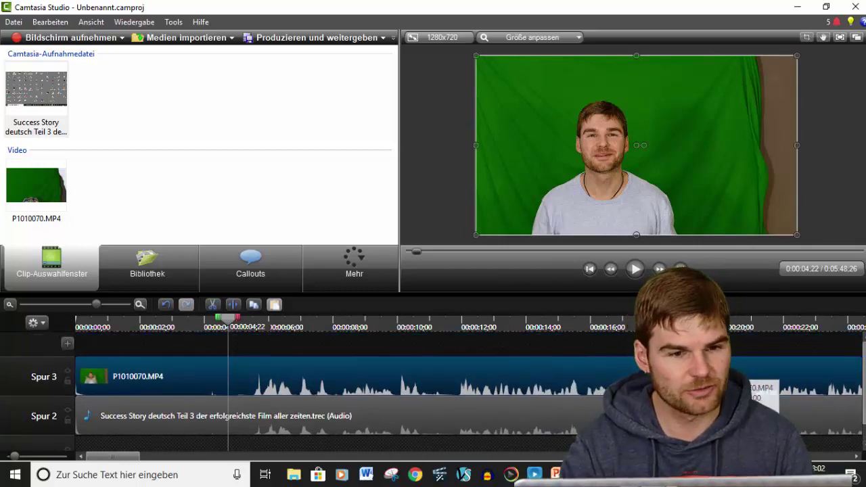
right_click(471, 363)
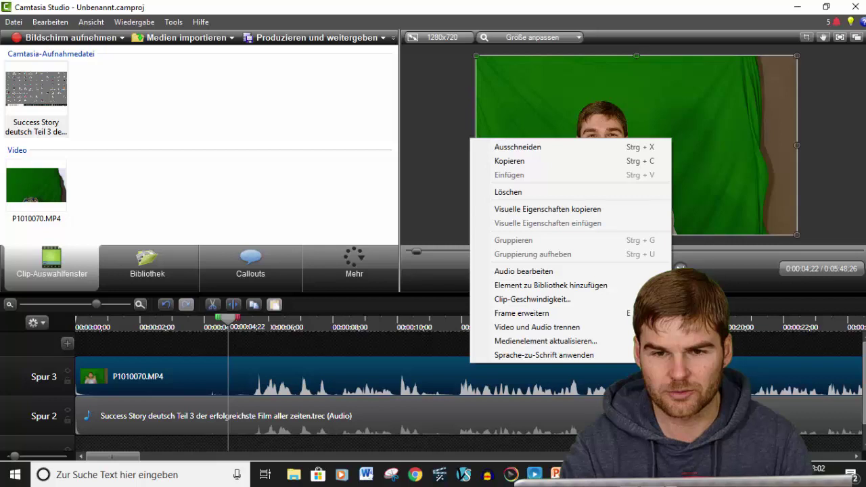
left_click(555, 327)
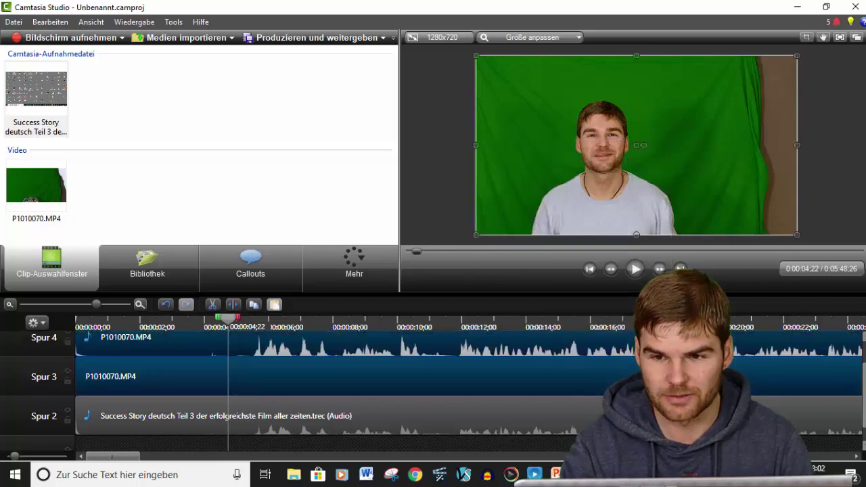
Delete the camera clip's separated audio from track 4, keeping its video on track 3
scroll(434, 379, "up", 1)
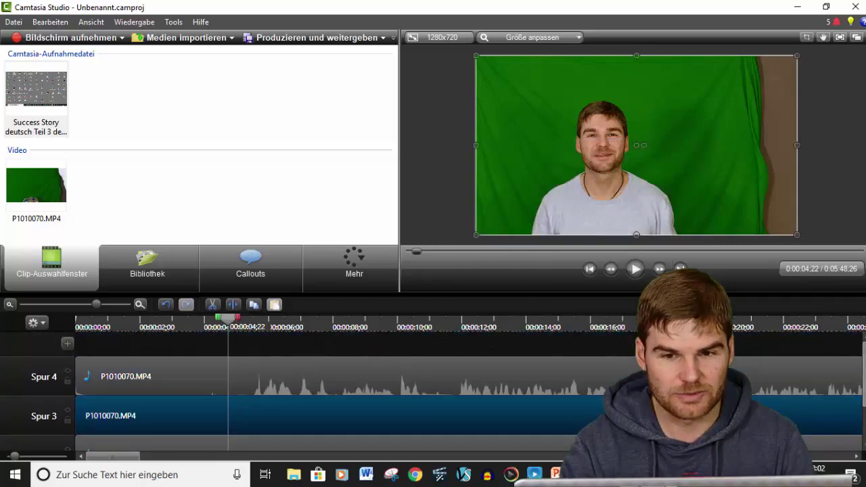
left_click(607, 367)
key("Delete")
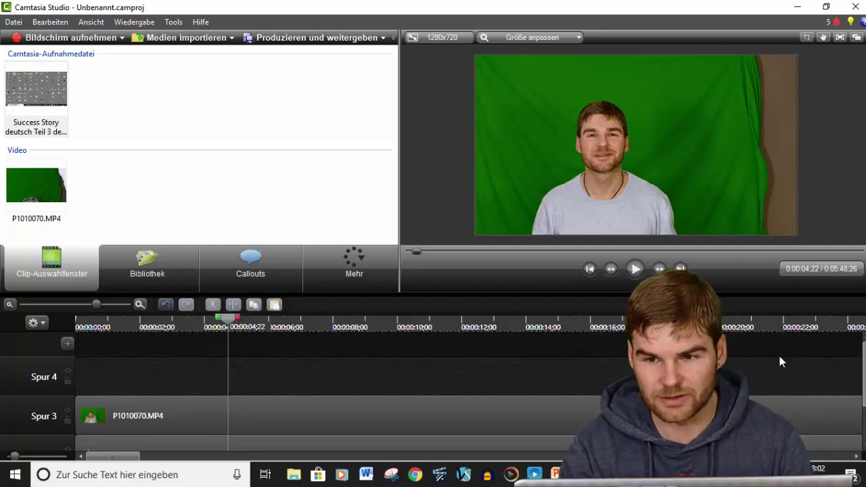
Move the playhead to 0:00:05;18 and select the camera video clip on track 3
scroll(782, 362, "down", 2)
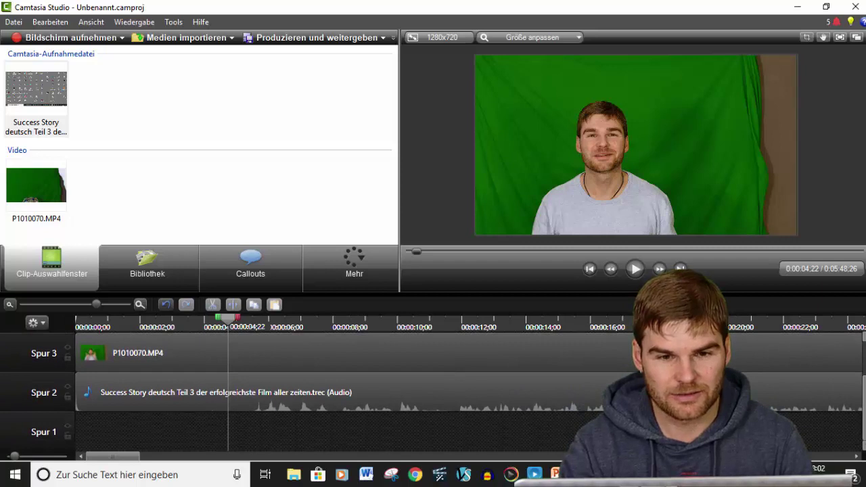
scroll(458, 354, "up", 1)
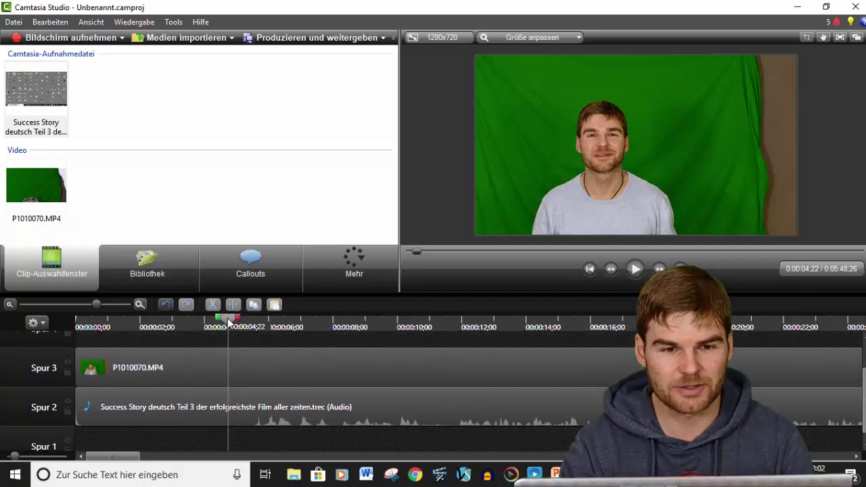
left_click_drag(228, 323, 255, 327)
left_click(285, 365)
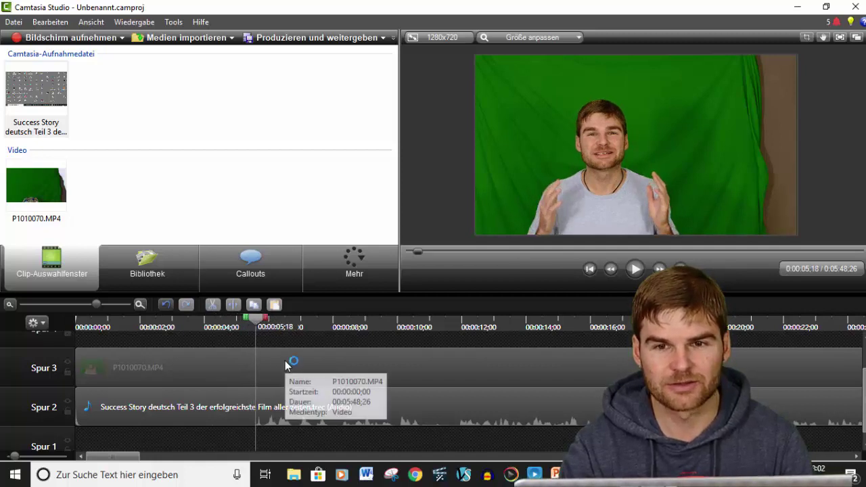